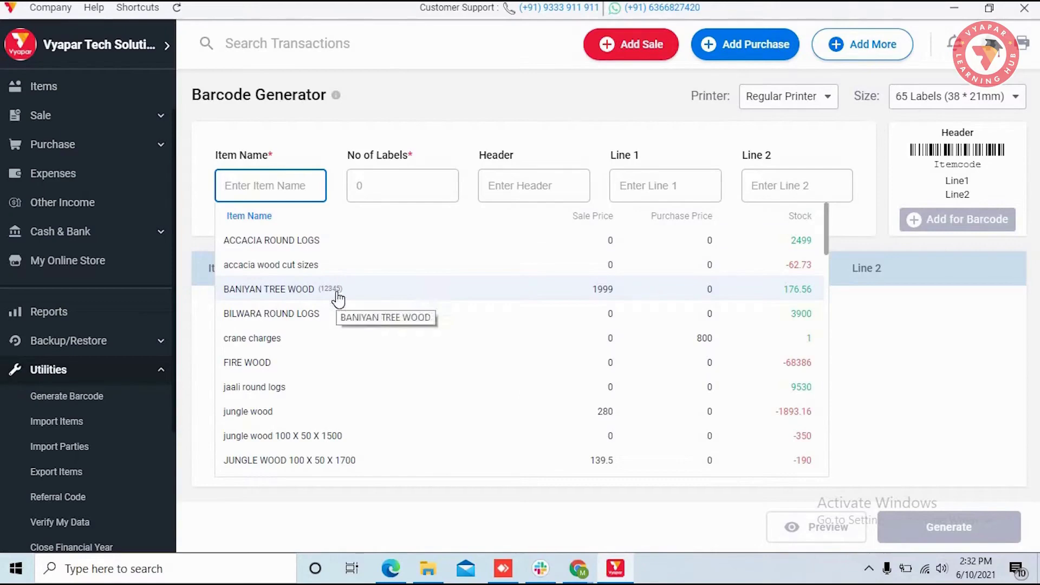
Try to select the item accacia wood cut sizes for barcode generation and dismiss the alert.
click(309, 266)
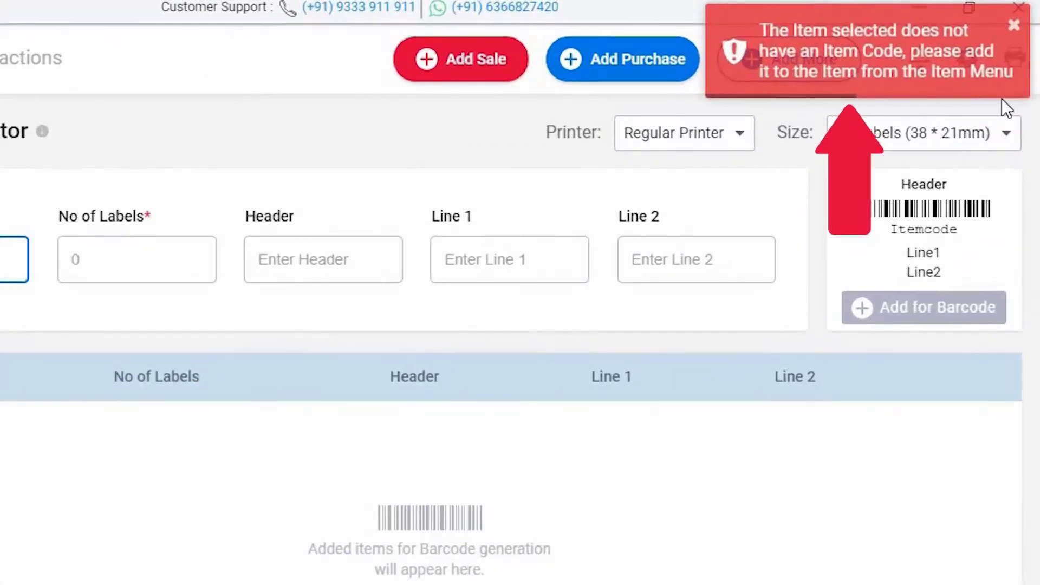
click(1014, 25)
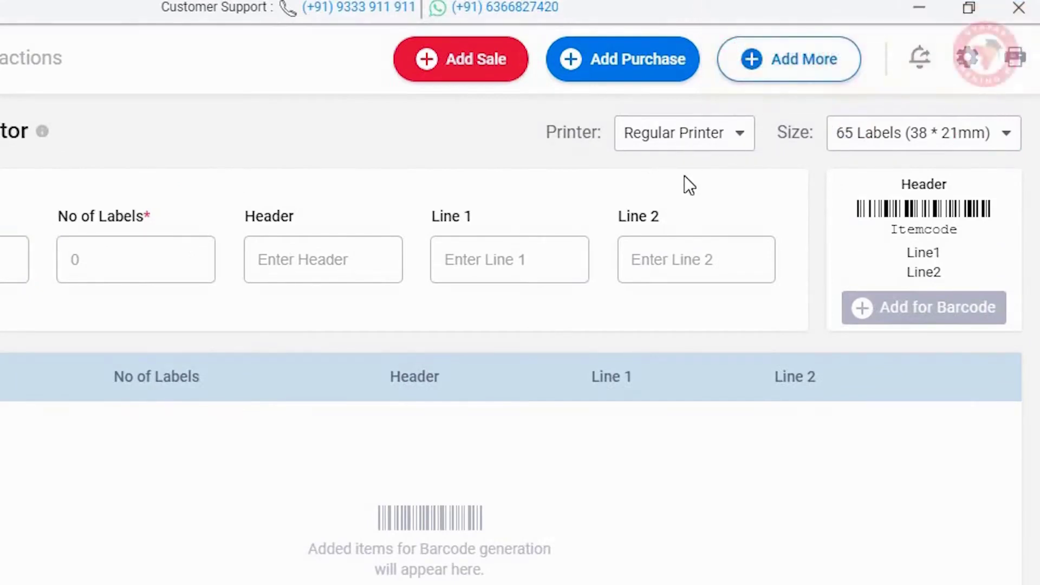
Keep Regular Printer as the printer and choose the 65 Labels (38 * 21mm) label size.
click(740, 134)
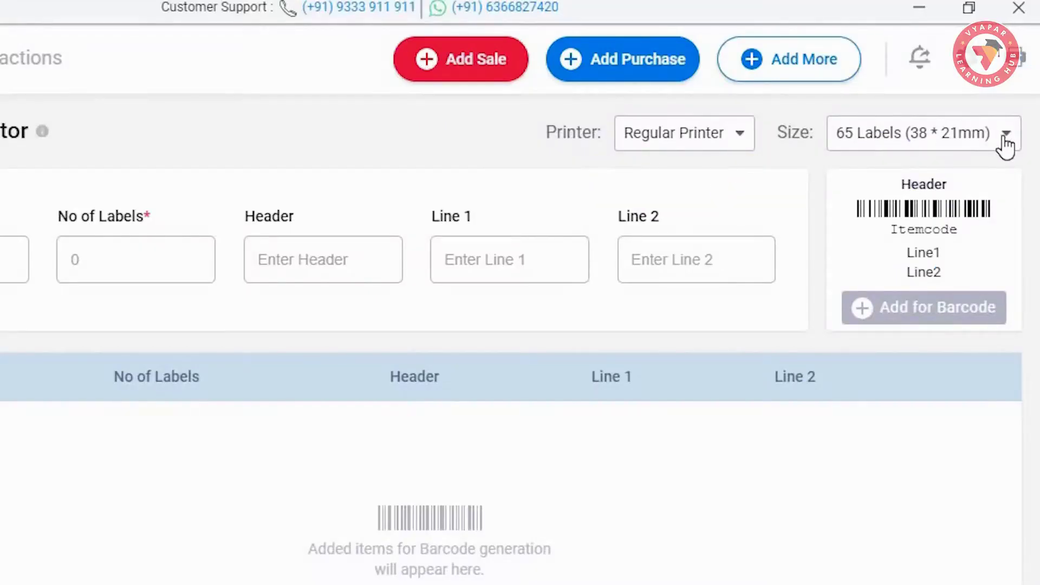
click(1006, 136)
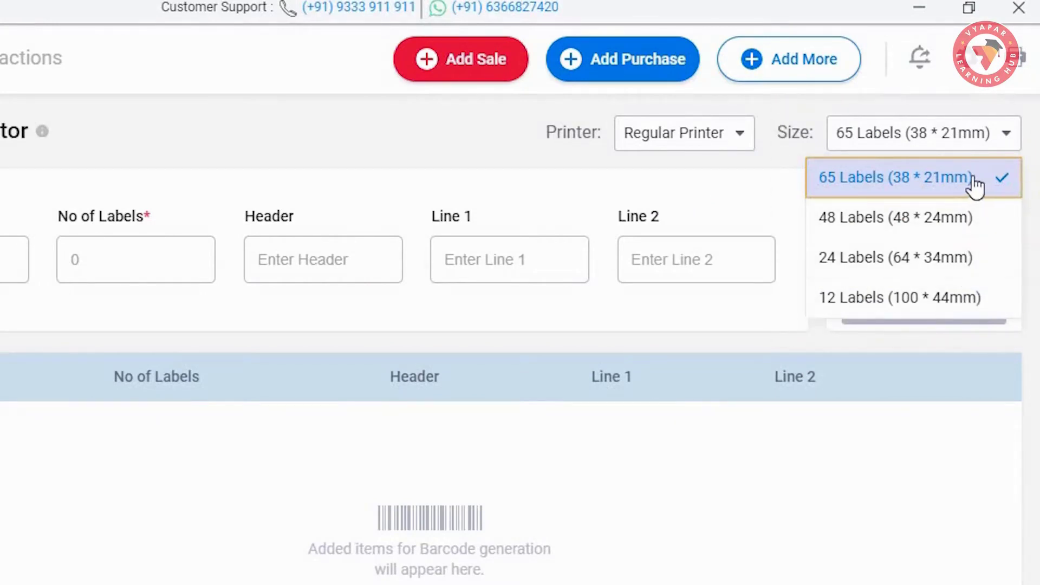
click(1001, 178)
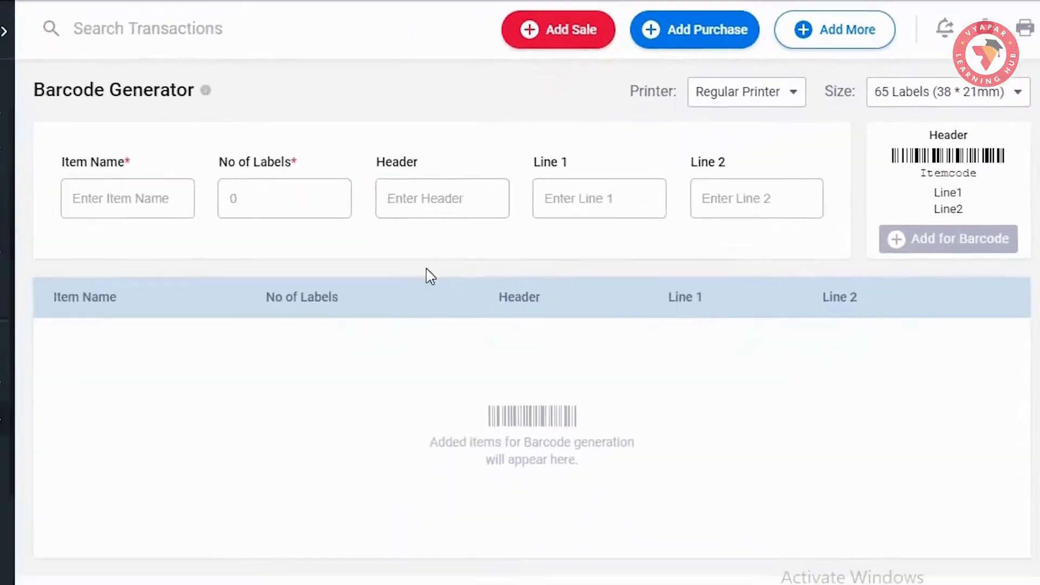
Select BANIYAN TREE WOOD as the barcode item and set its number of labels to 10.
click(149, 197)
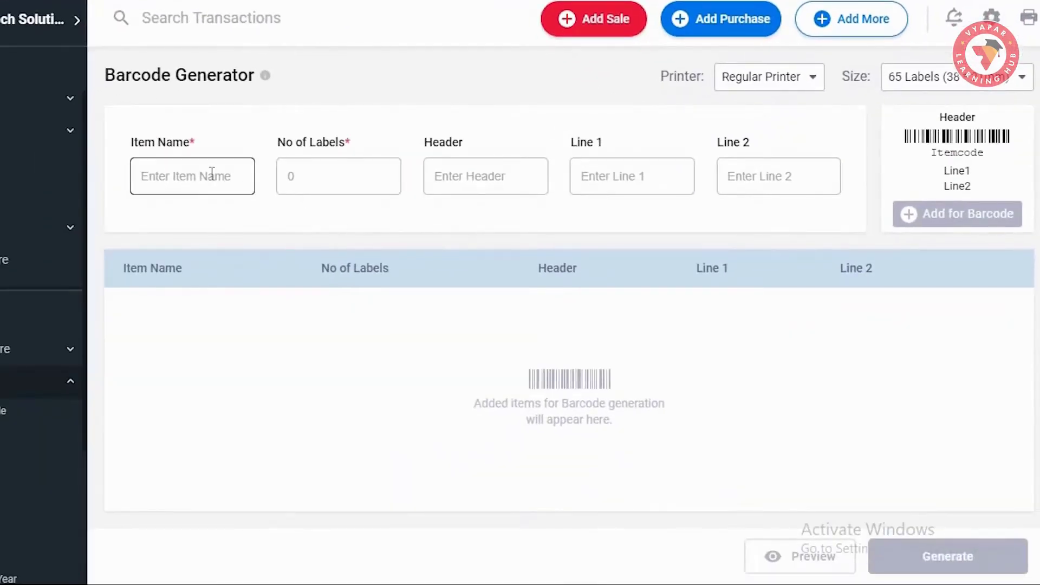
click(212, 172)
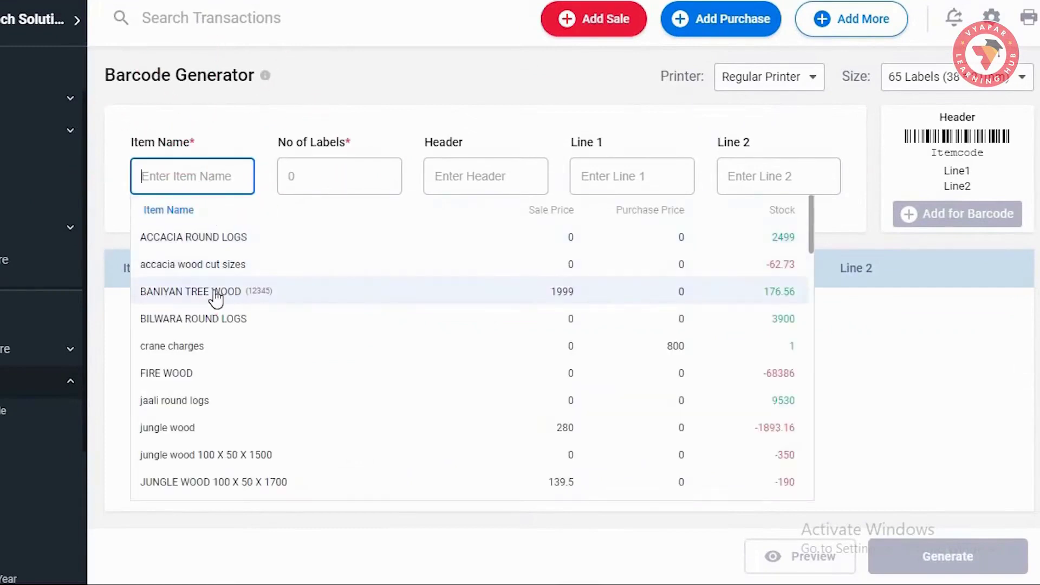
click(215, 293)
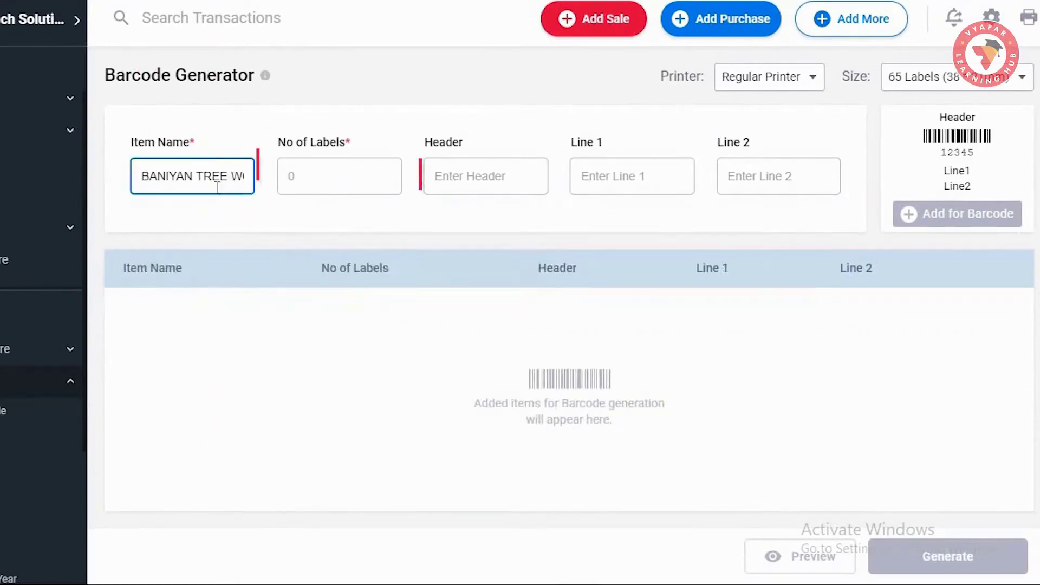
click(315, 178)
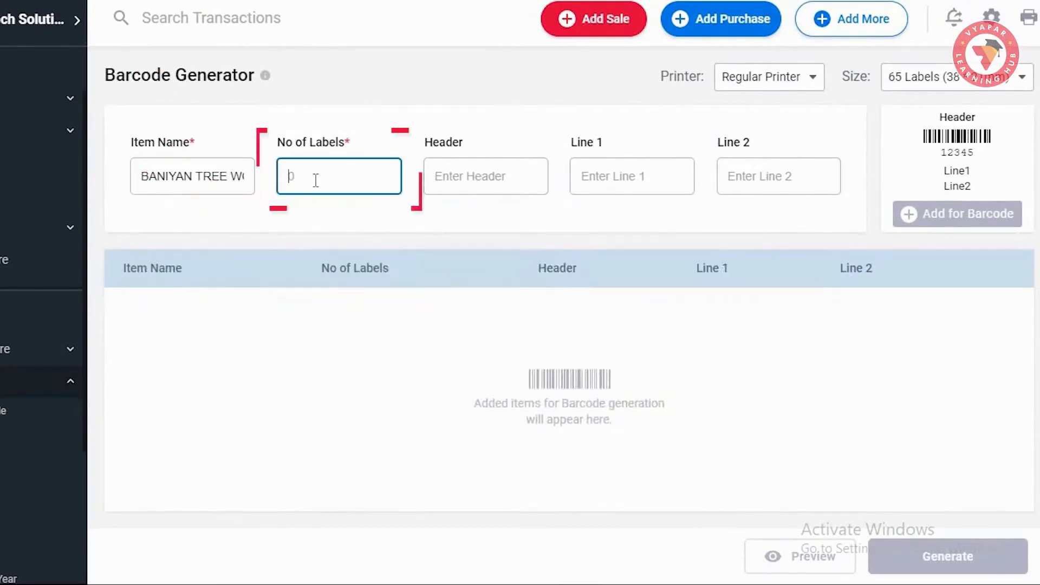
text(10)
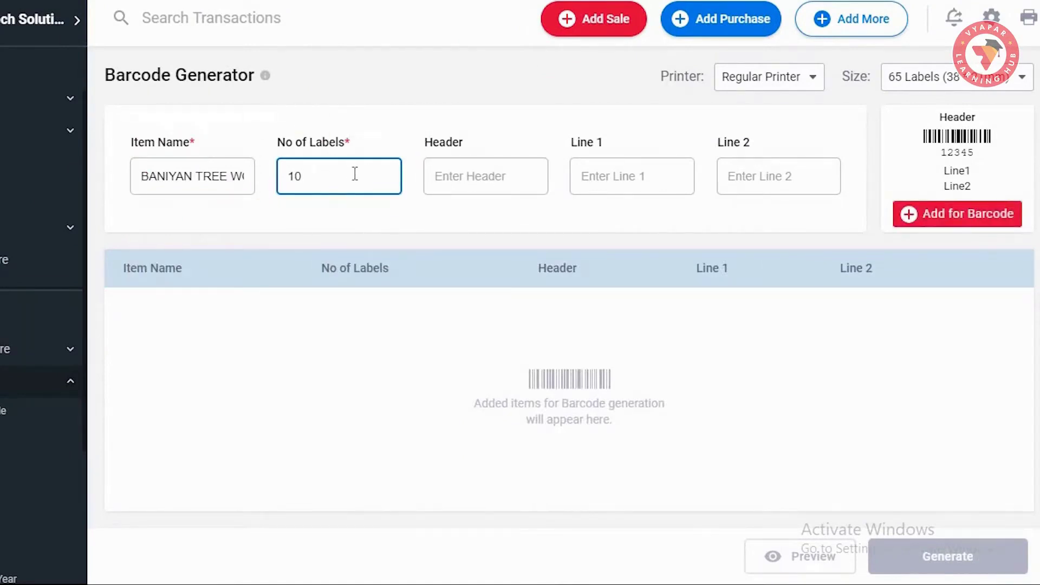
Fill the label's header with the company name, Line 1 with the item name and Line 2 with the sale price, and add it for barcode.
click(497, 178)
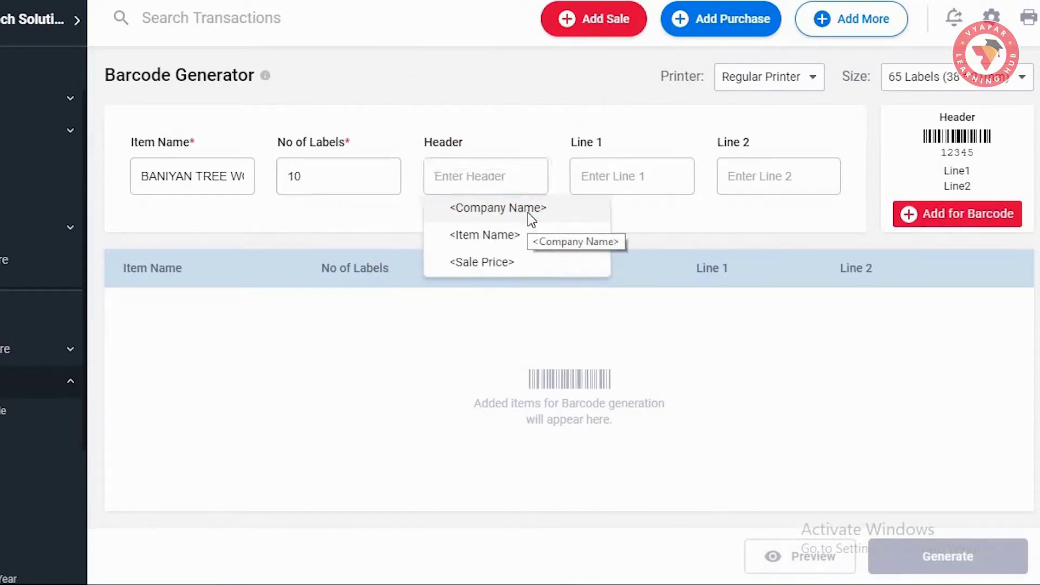
click(504, 208)
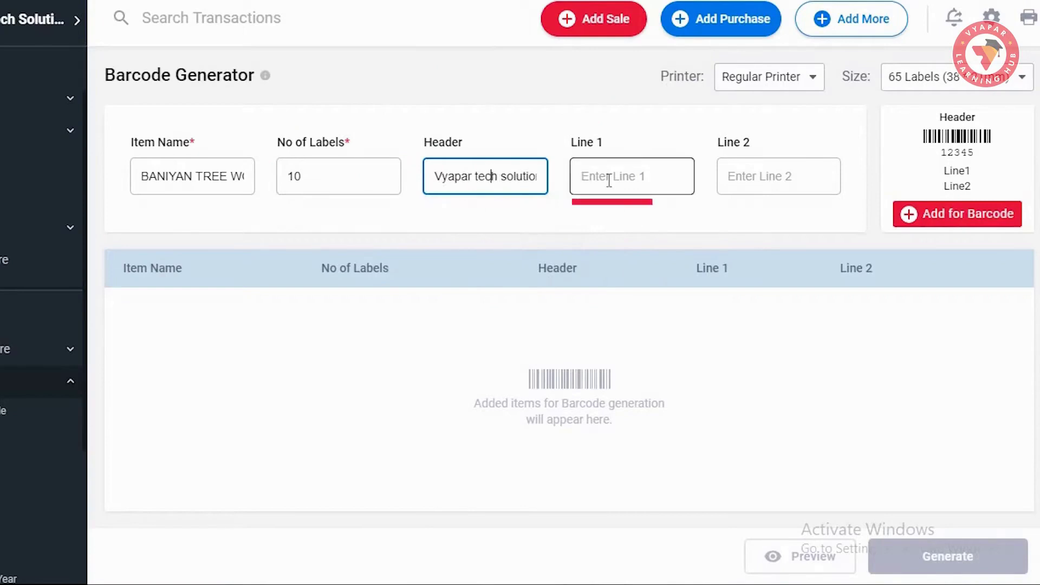
click(609, 181)
click(770, 167)
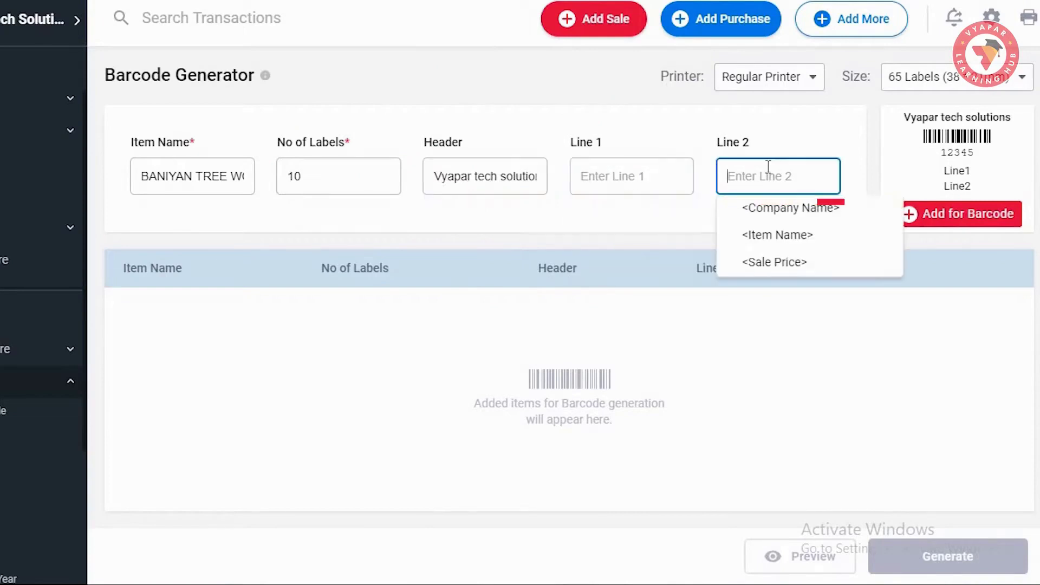
click(645, 179)
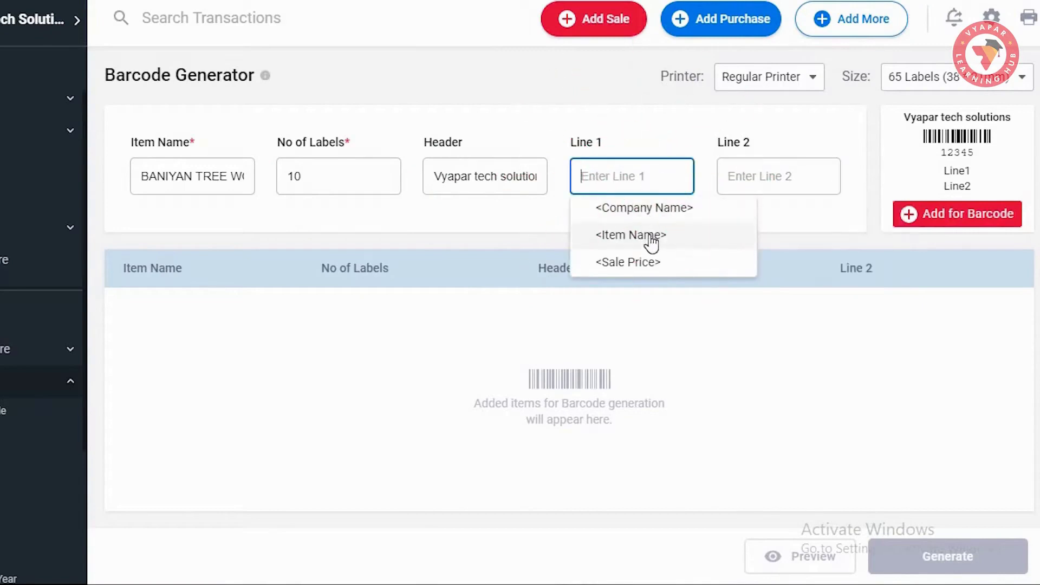
click(679, 241)
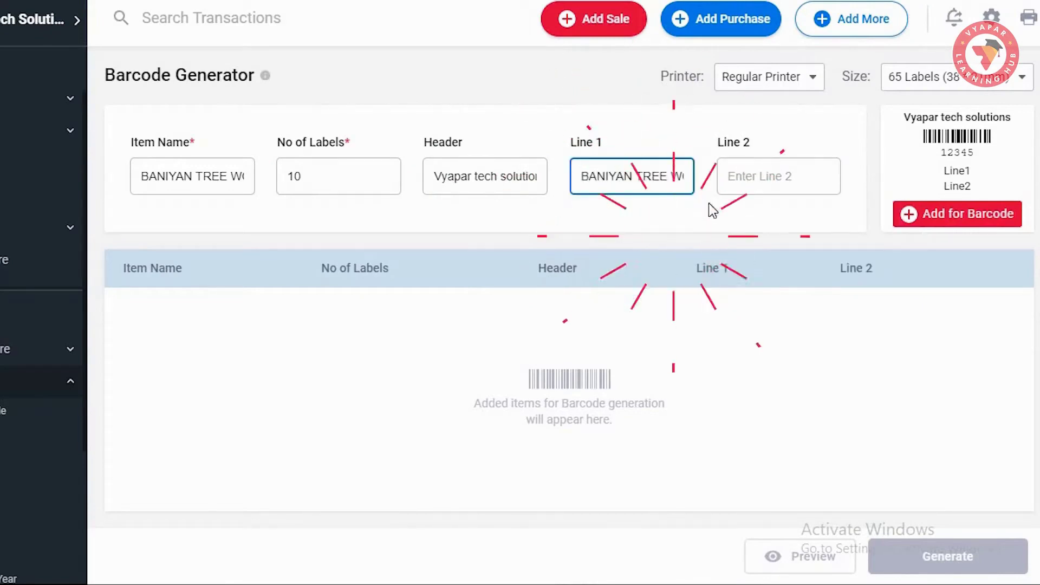
click(748, 175)
click(775, 262)
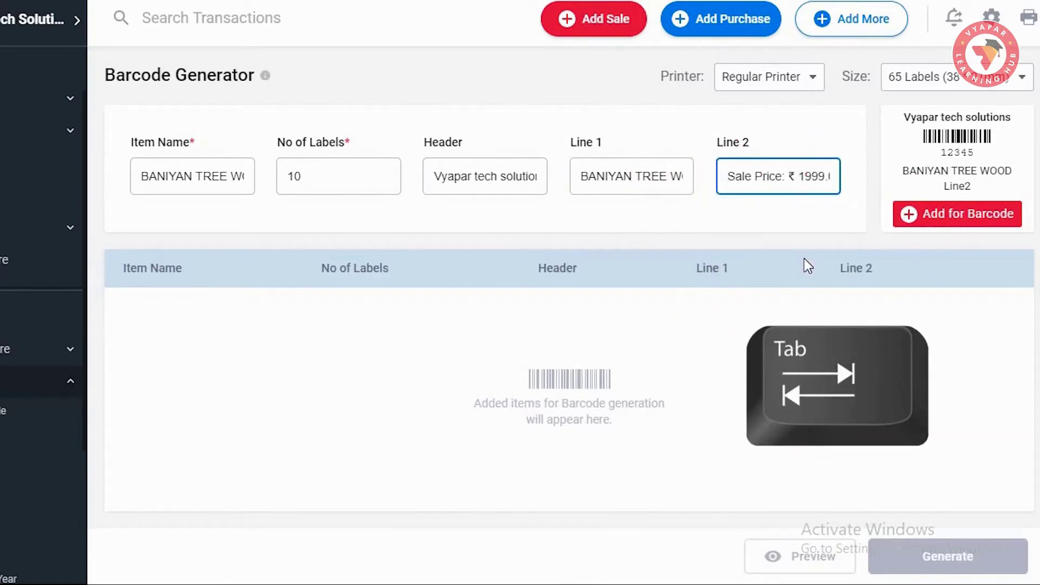
key(Tab)
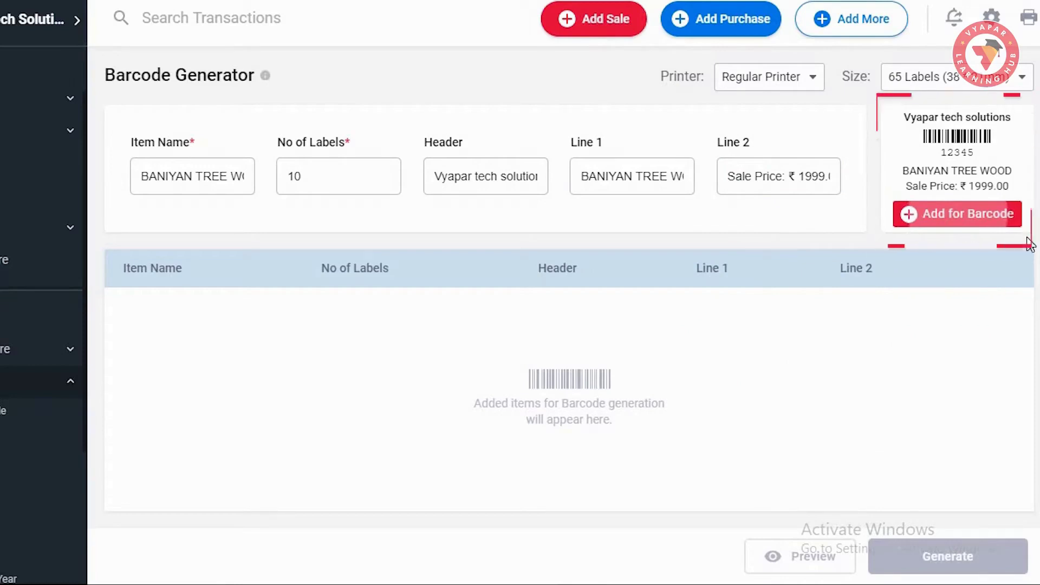
click(966, 223)
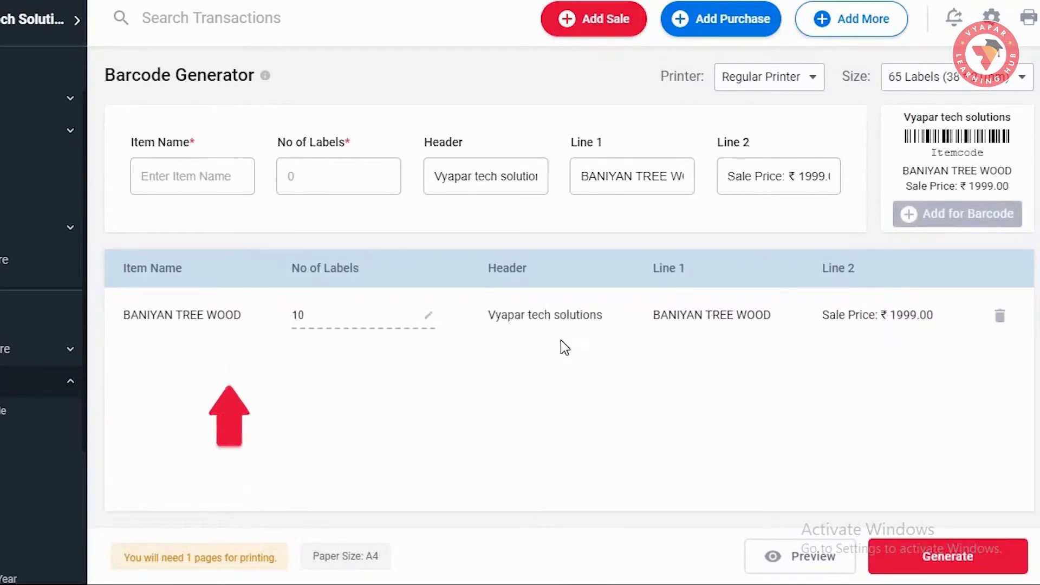
Add the Mobile phone item to the barcode list with 70 labels.
click(238, 188)
text(mobile)
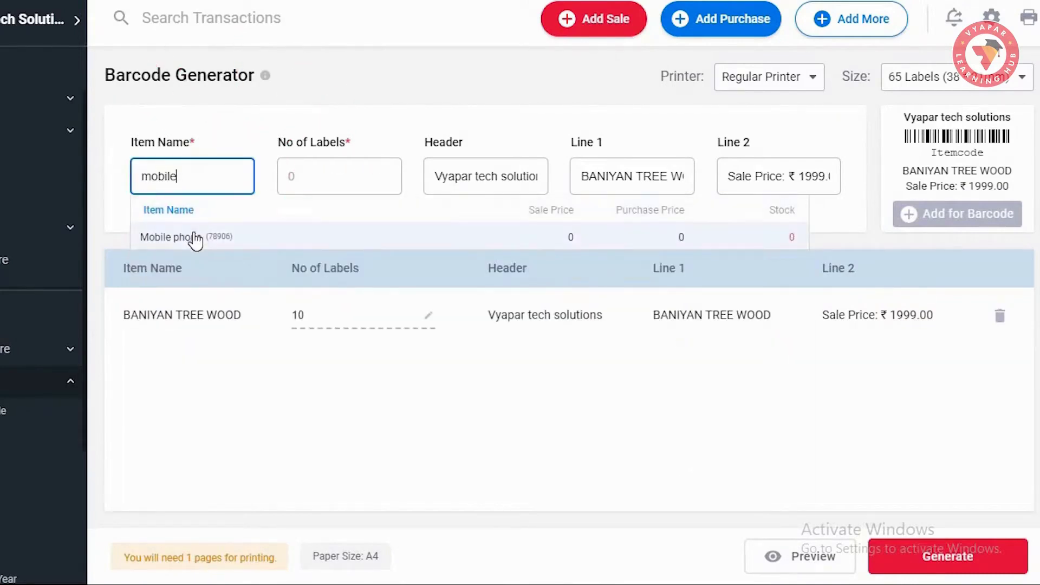
click(201, 236)
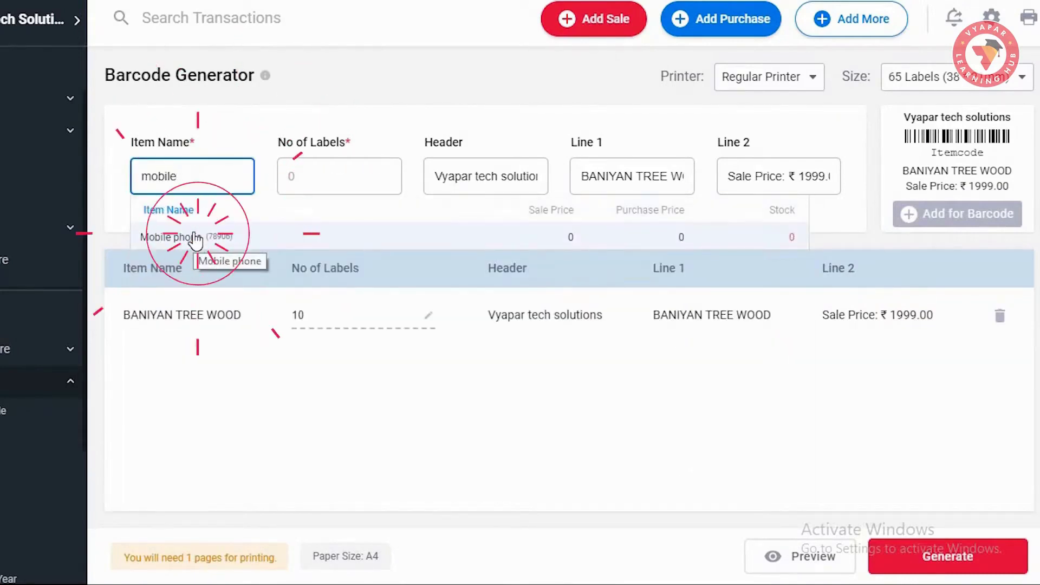
click(334, 179)
text(70)
click(958, 214)
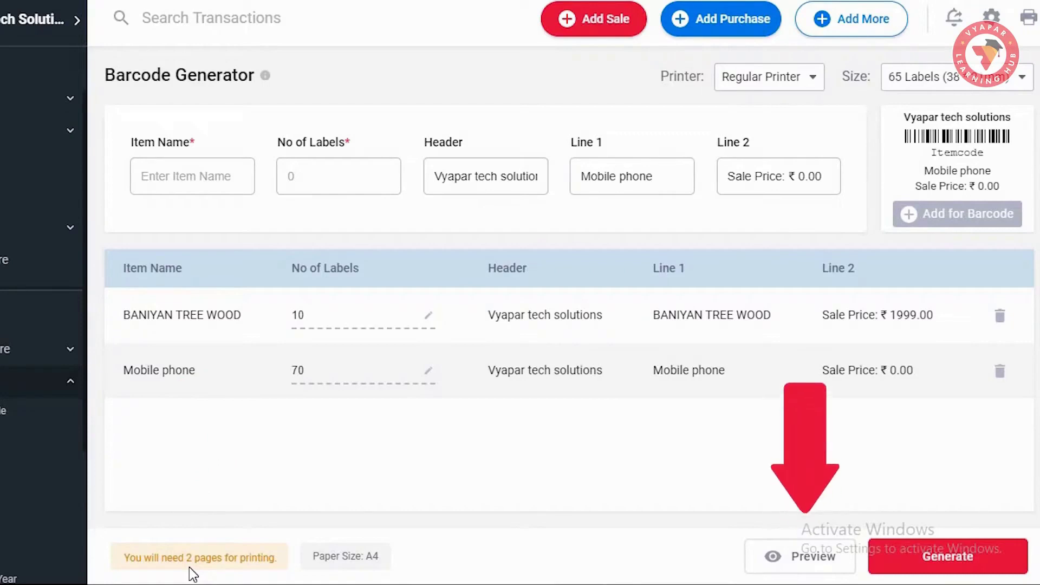
Preview the barcode label sheet for both items and close the preview.
click(803, 559)
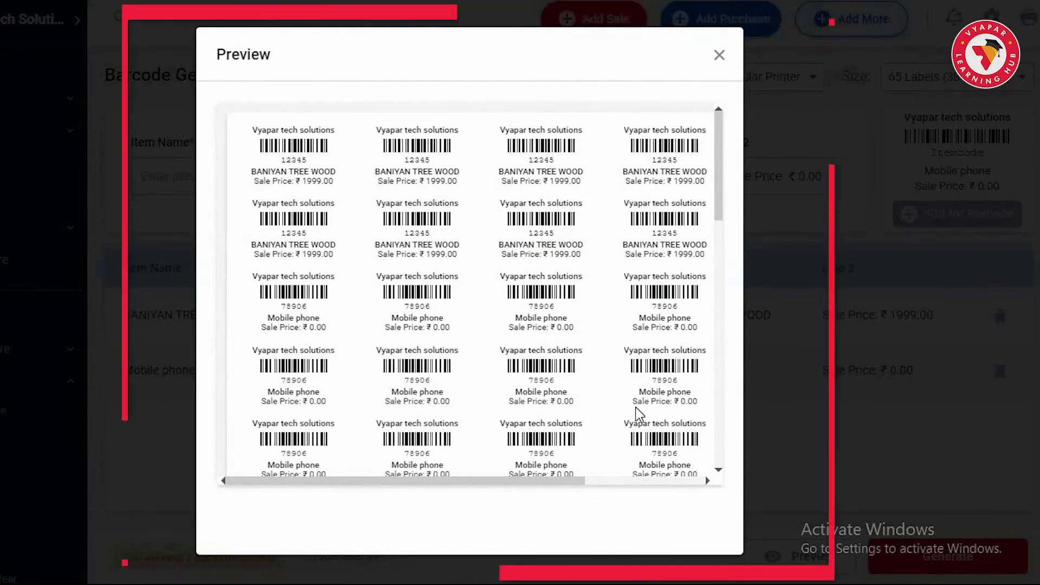
scroll(721, 476, down, 5)
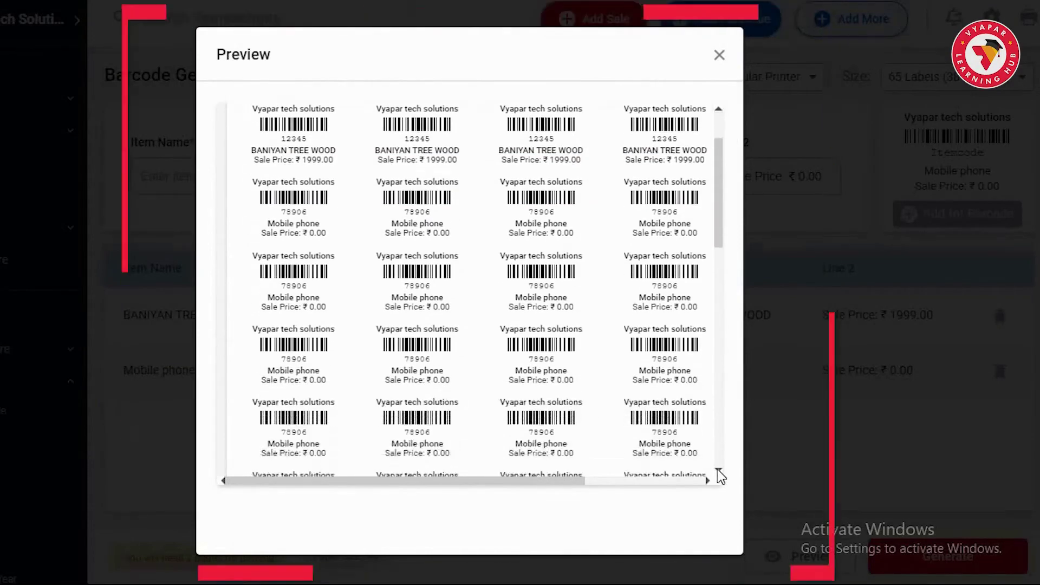
click(720, 55)
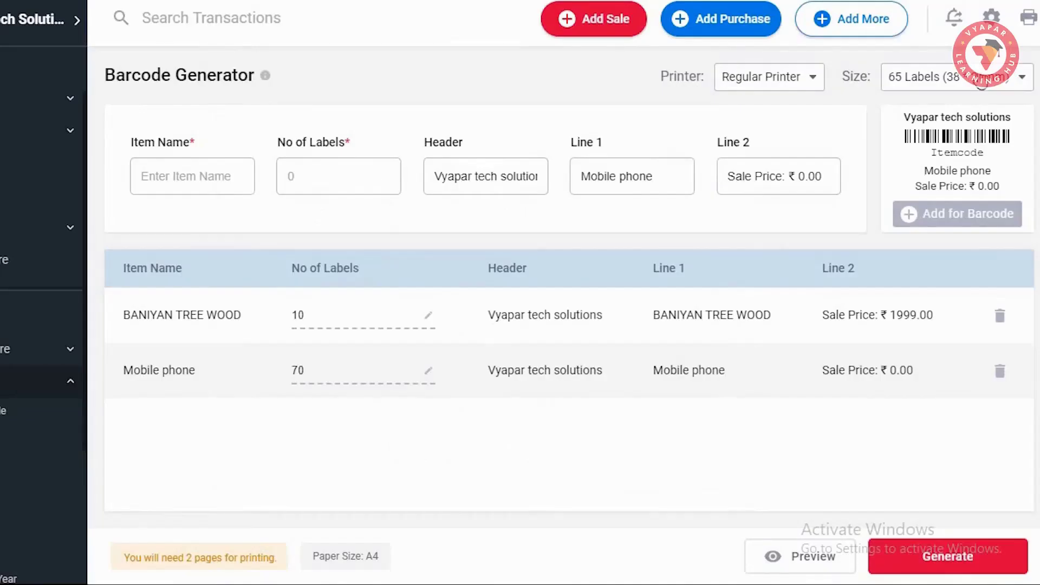
Set the label size to 24 Labels (64 * 34mm) and check the new label layout in the preview.
click(1016, 89)
click(948, 174)
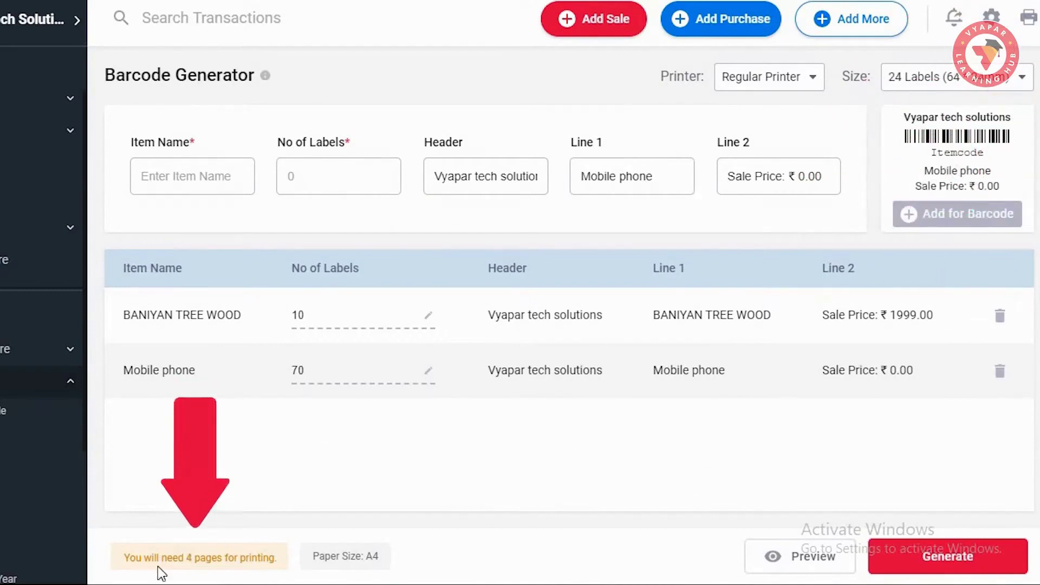
click(815, 559)
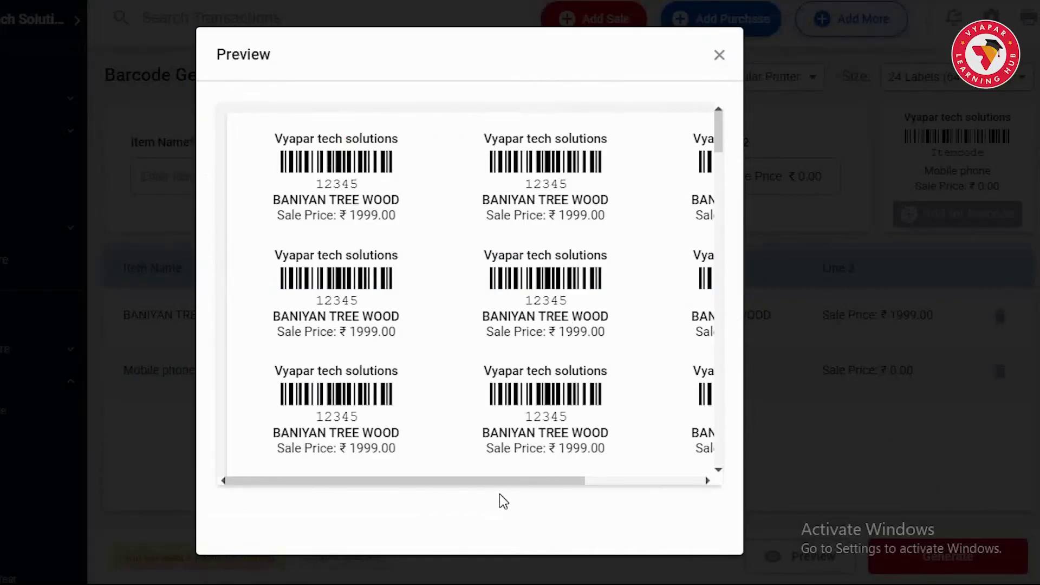
drag(516, 482, 675, 496)
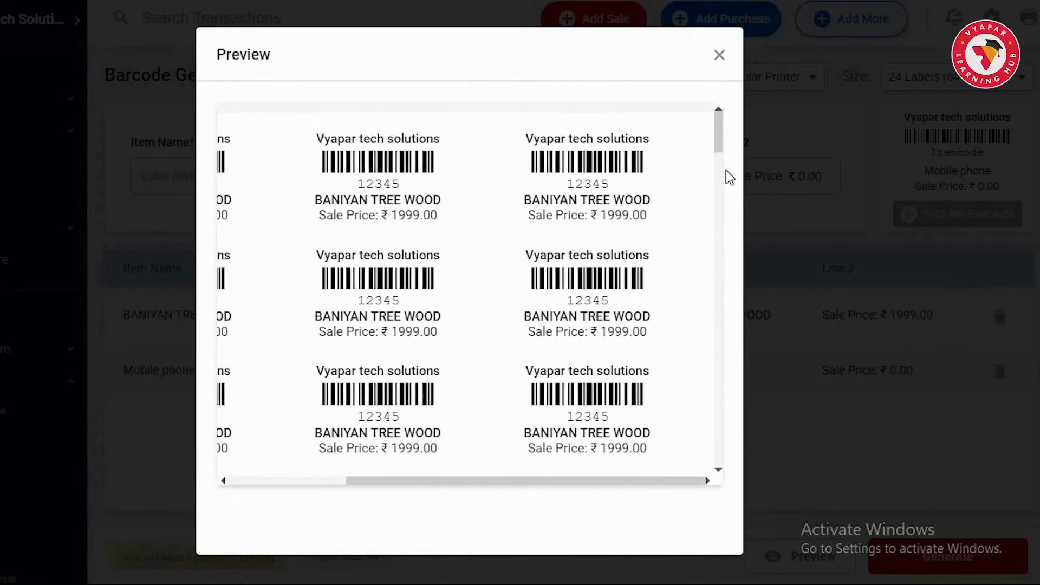
drag(719, 146, 719, 459)
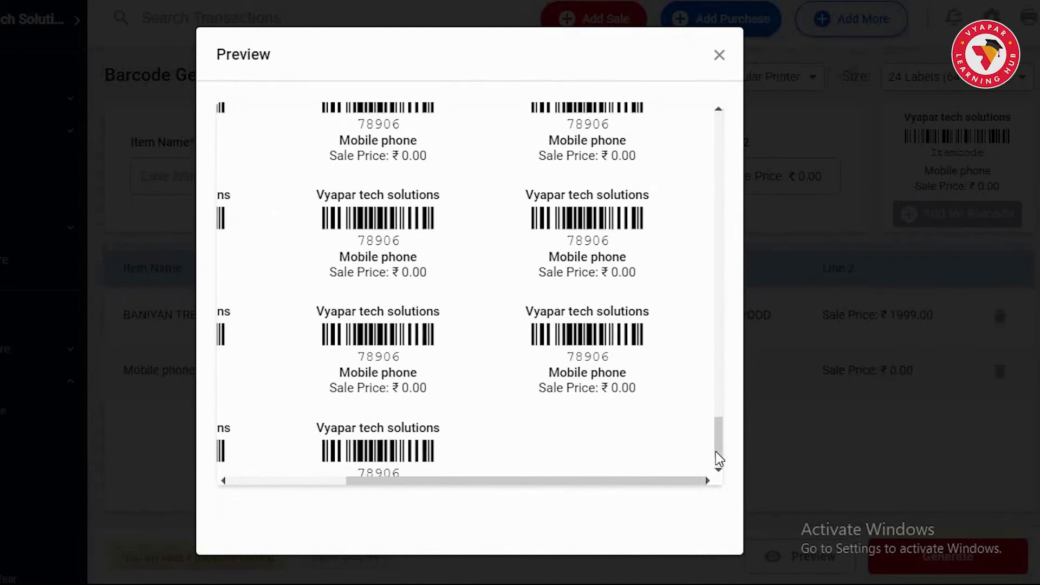
click(721, 57)
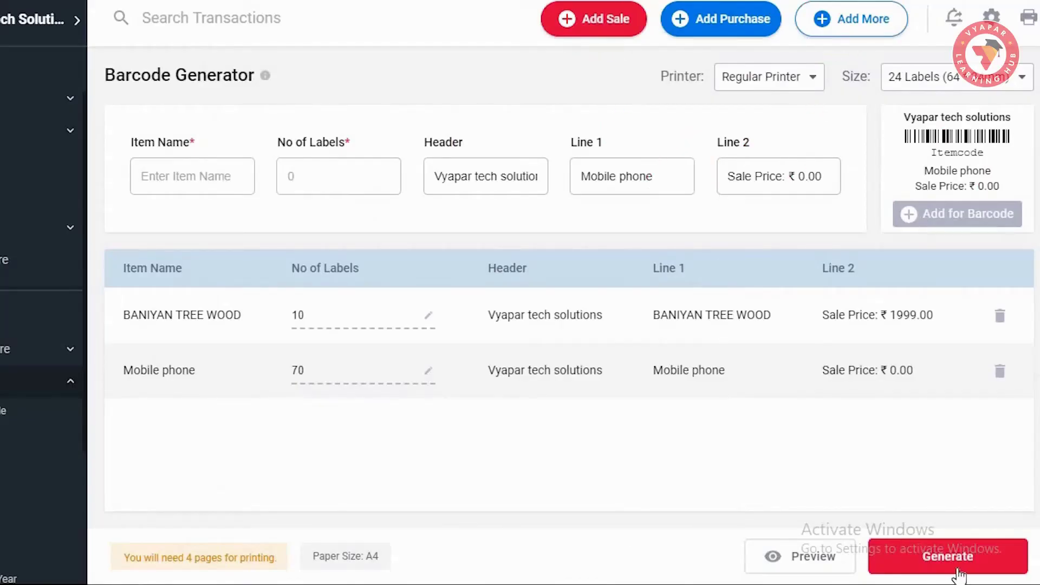
Generate the barcode labels for both items and save and close the generated sheet.
click(1003, 570)
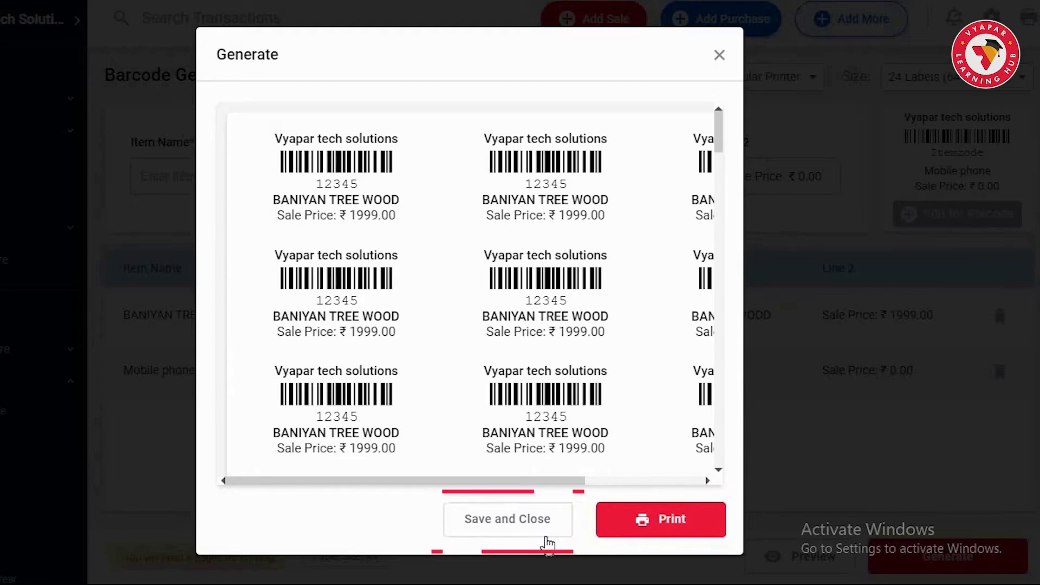
click(535, 529)
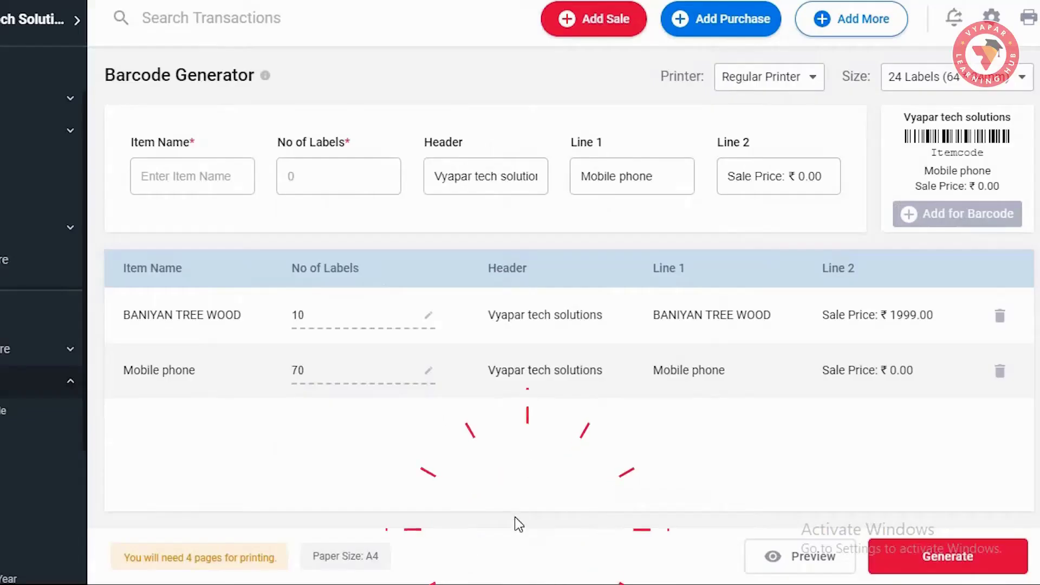
click(312, 373)
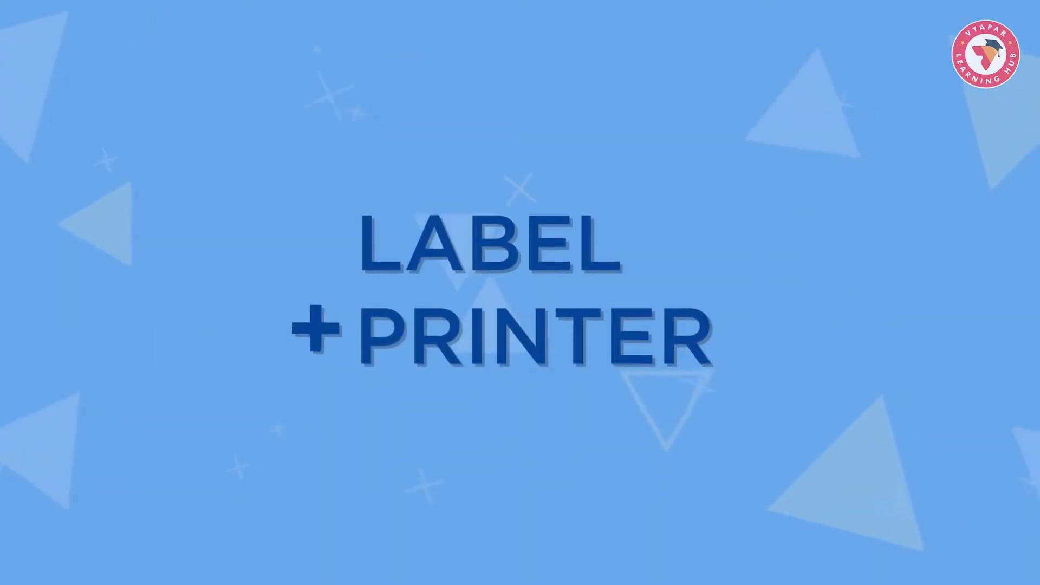
Leave for the home page, discarding the current barcode list, and reopen an empty barcode generator.
click(52, 86)
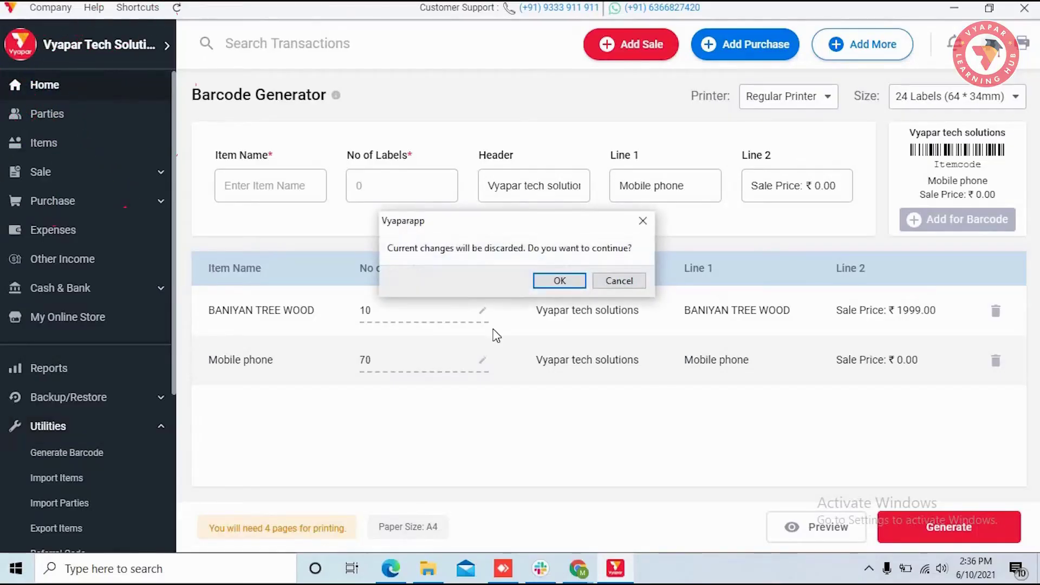
click(558, 281)
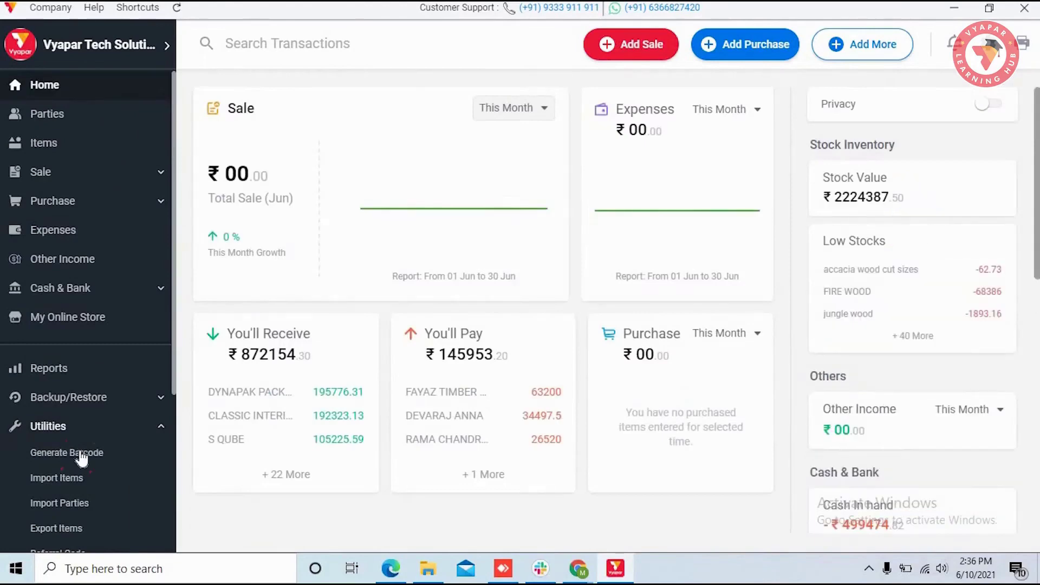
click(100, 447)
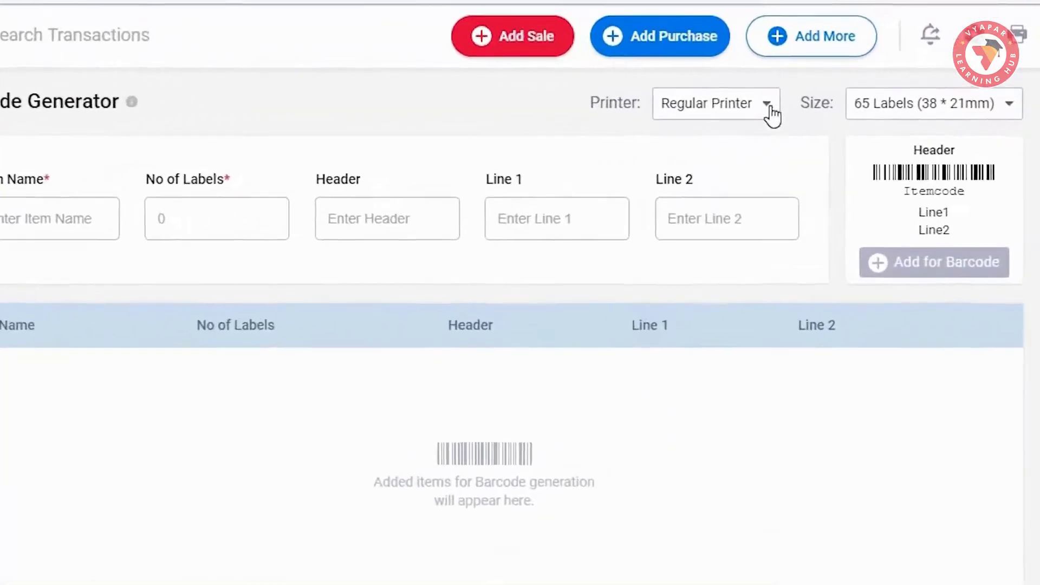
Set the barcode printer to Label Printer, review the available sizes and keep 2 Labels (50 * 25mm).
click(826, 97)
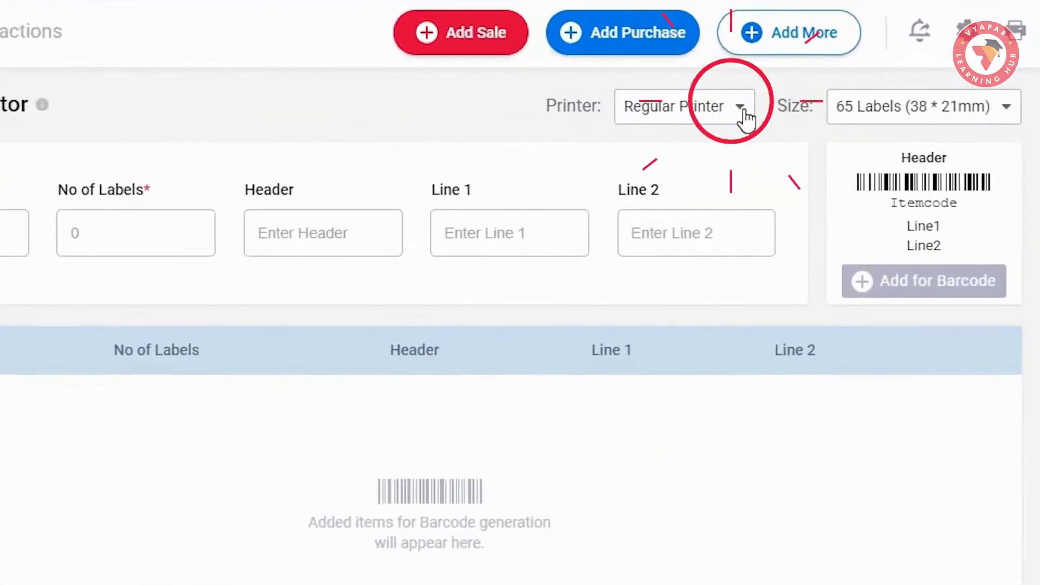
click(703, 201)
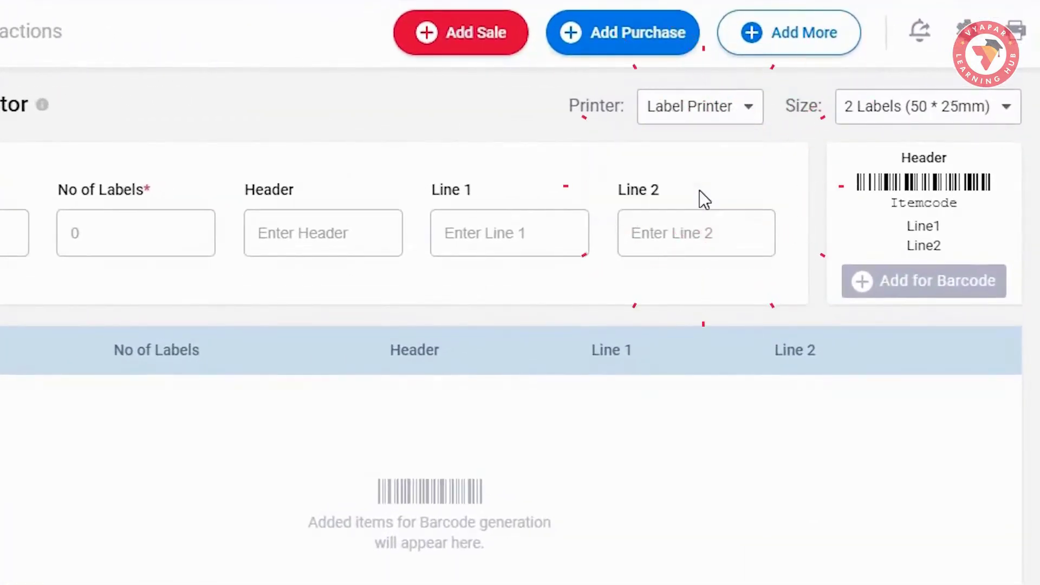
click(1005, 114)
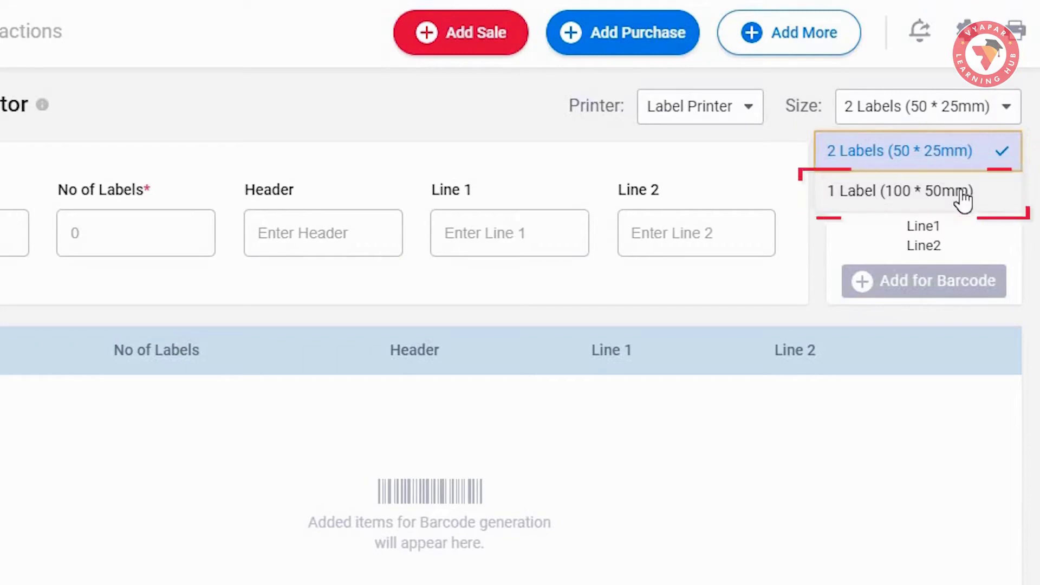
click(912, 157)
Add BANIYAN TREE WOOD to the barcode list with 4 labels, item name on Line 1 and sale price on Line 2.
click(116, 204)
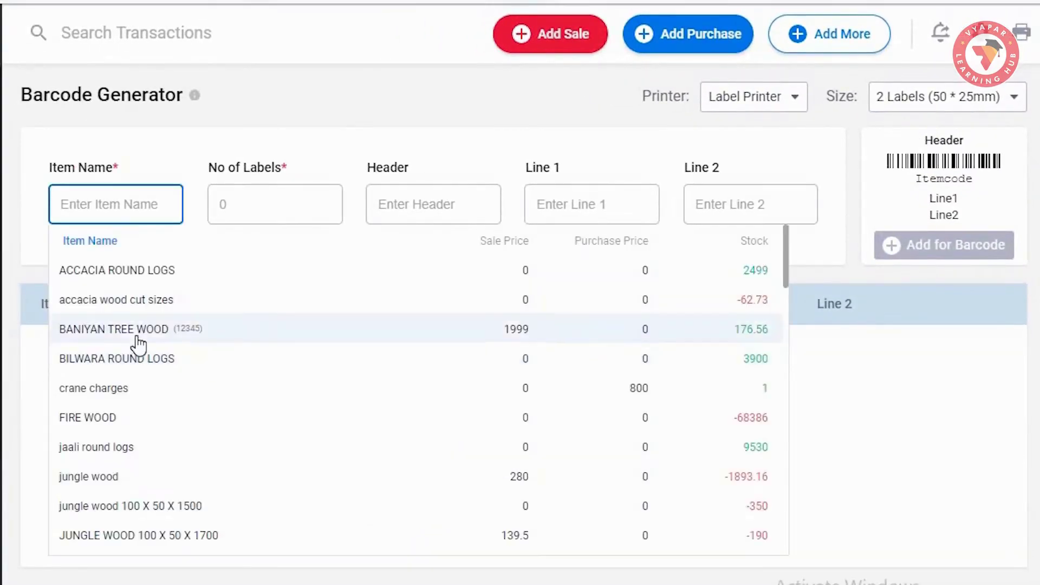
click(135, 278)
click(268, 210)
text(4)
click(585, 205)
click(739, 204)
key(Tab)
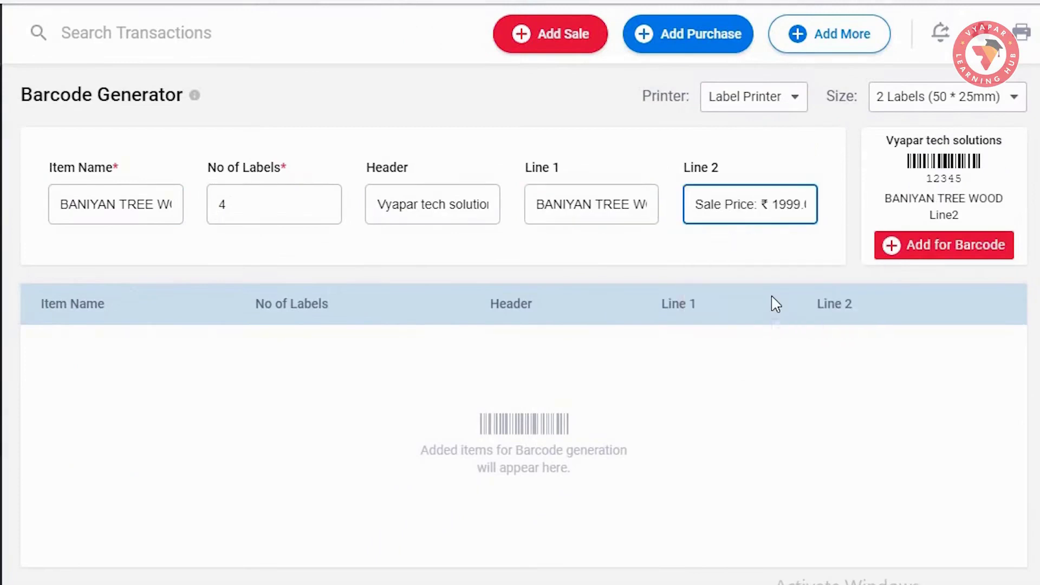
click(956, 261)
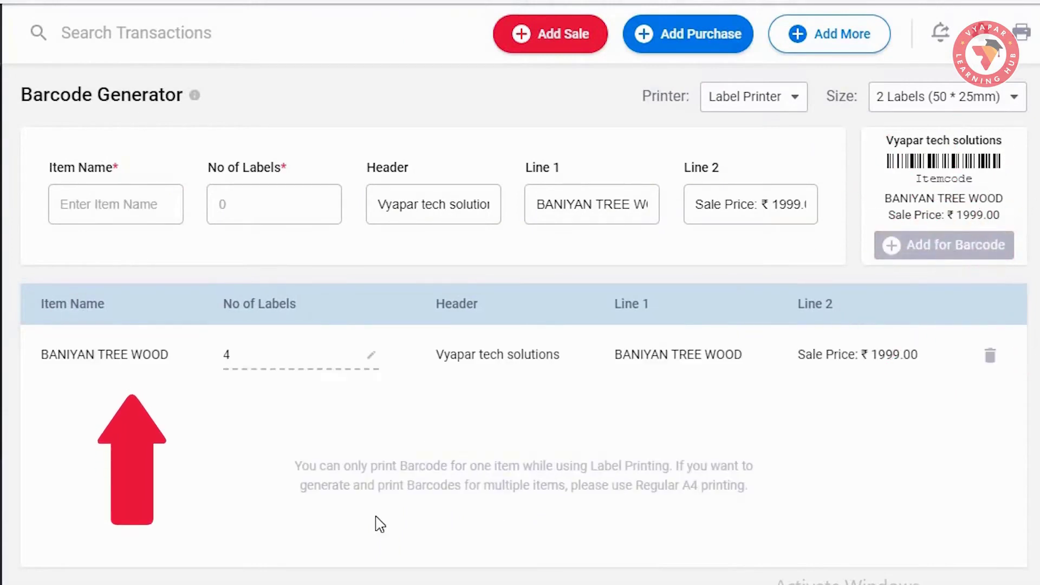
Try to add another BANIYAN TREE WOOD entry with 5 labels, and dismiss replacing the existing item.
click(124, 205)
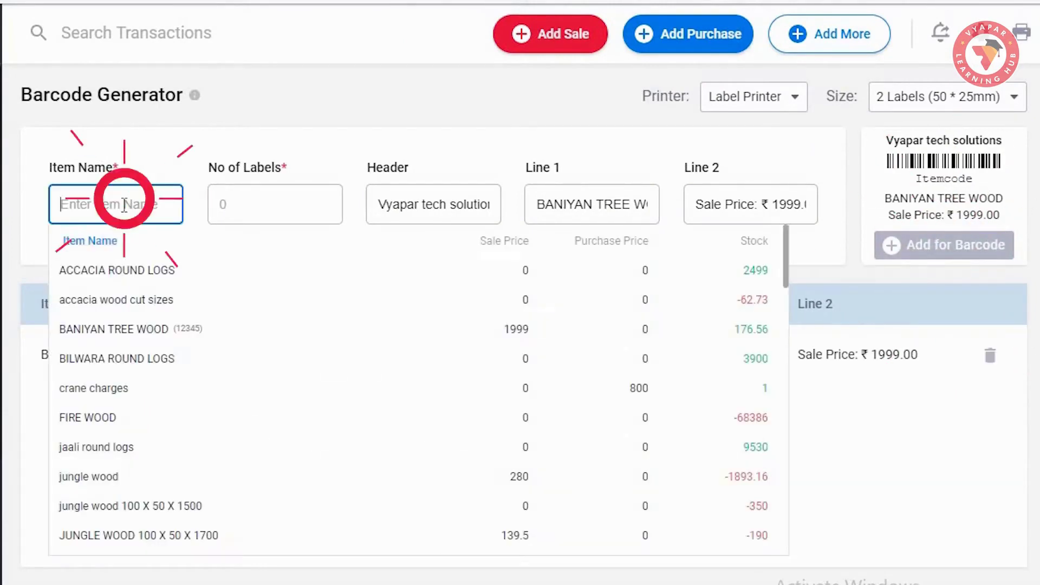
click(135, 329)
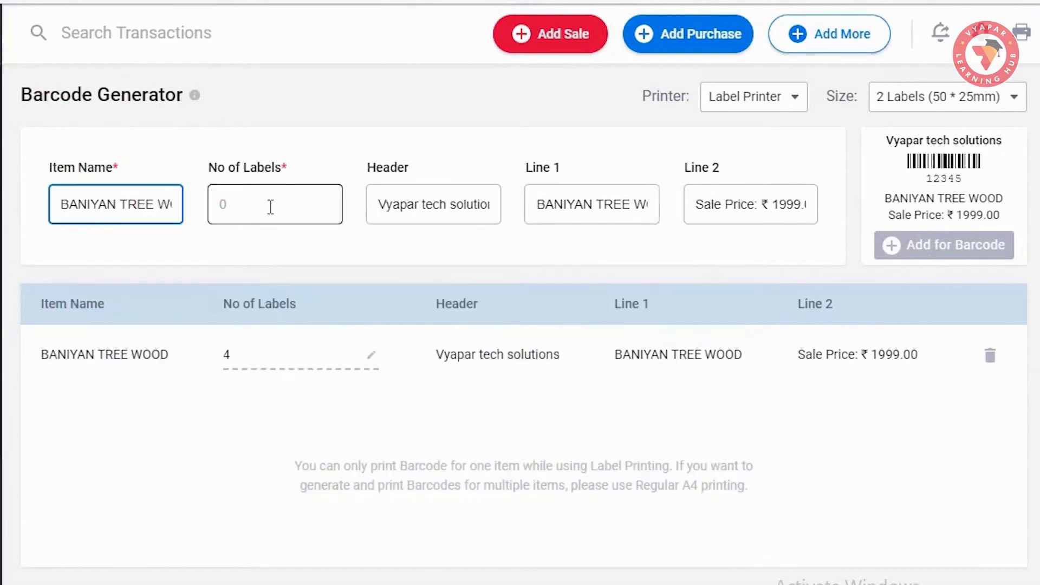
click(271, 206)
text(5)
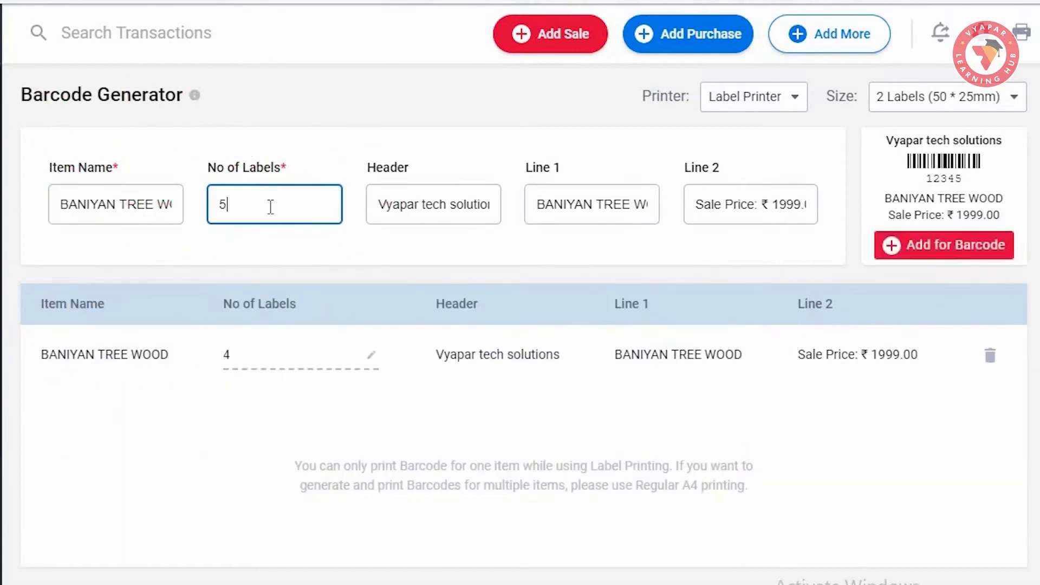
click(543, 408)
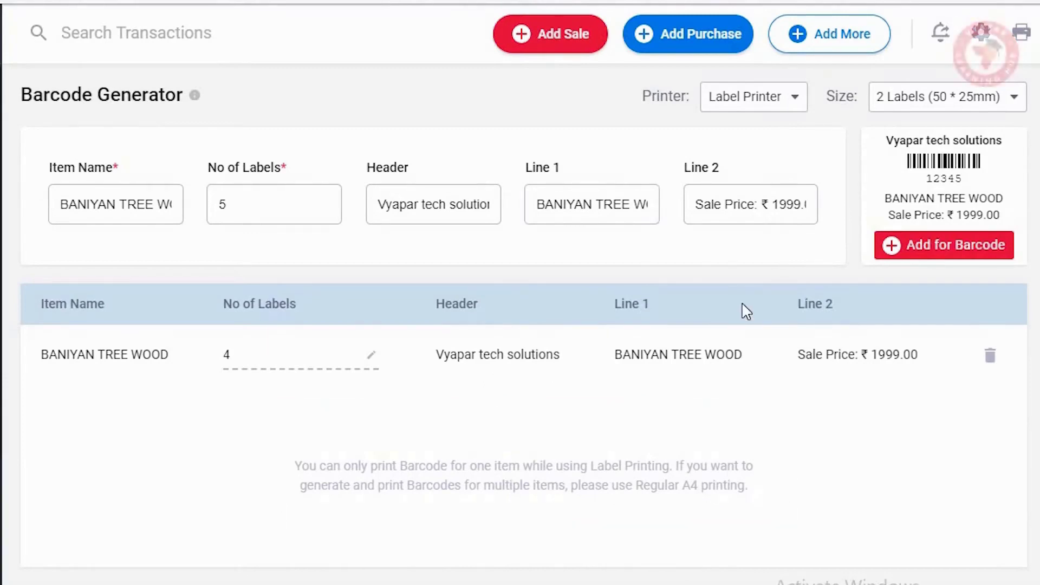
click(940, 245)
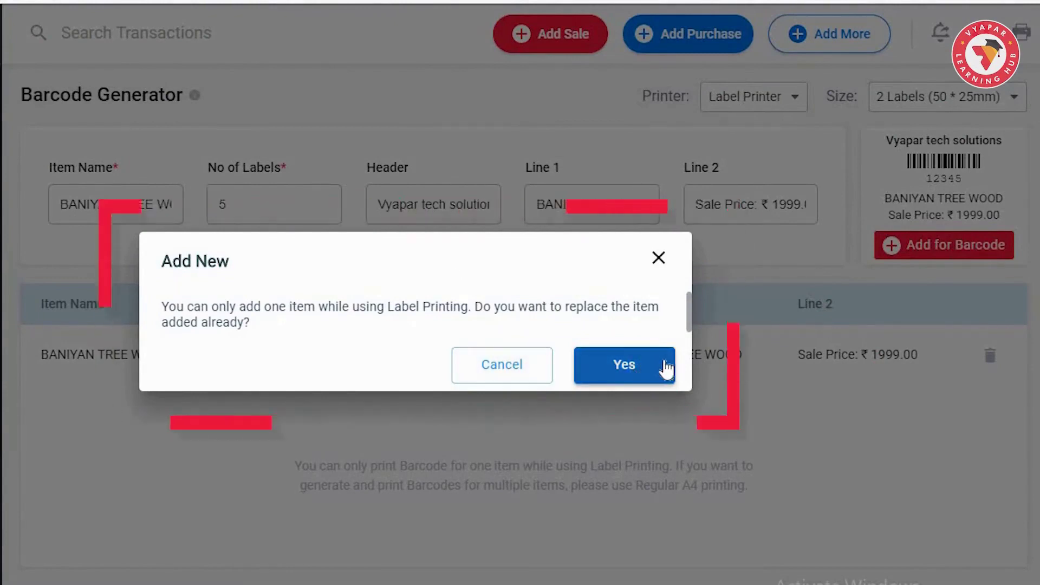
click(659, 258)
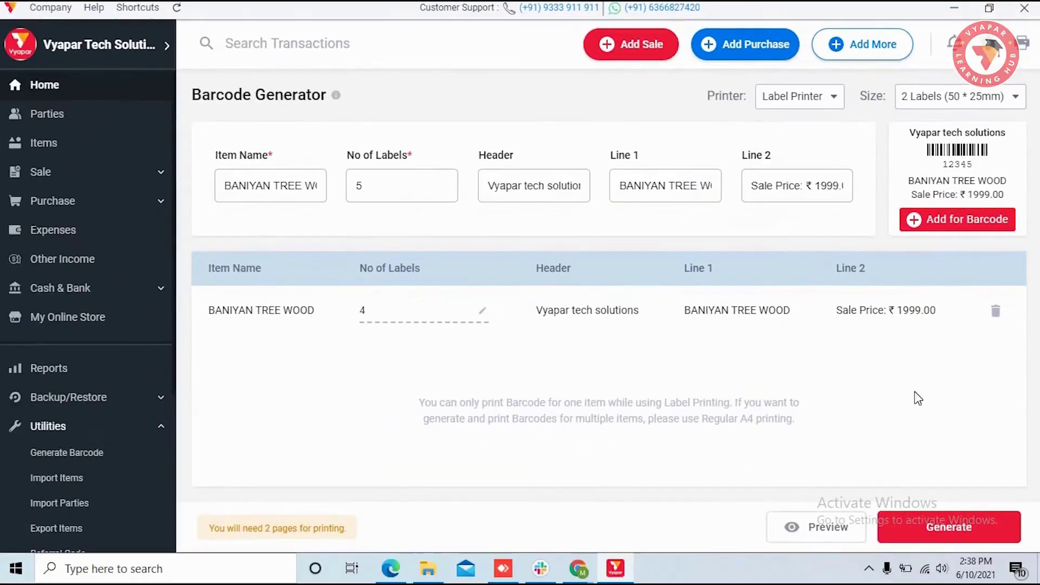
Generate the BANIYAN TREE WOOD labels and save them as a PNG file in the Documents folder.
click(930, 528)
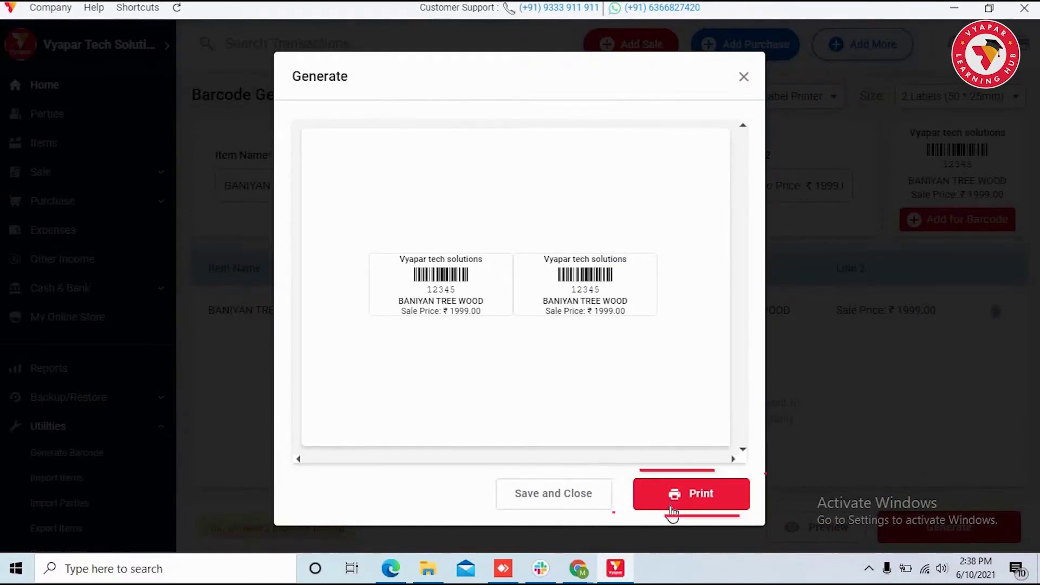
click(598, 499)
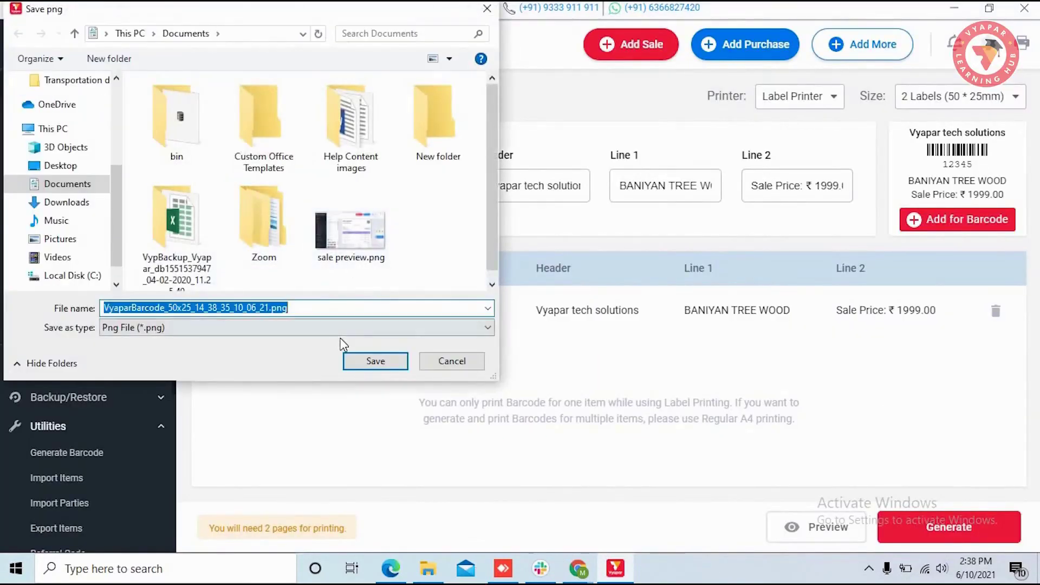
click(374, 360)
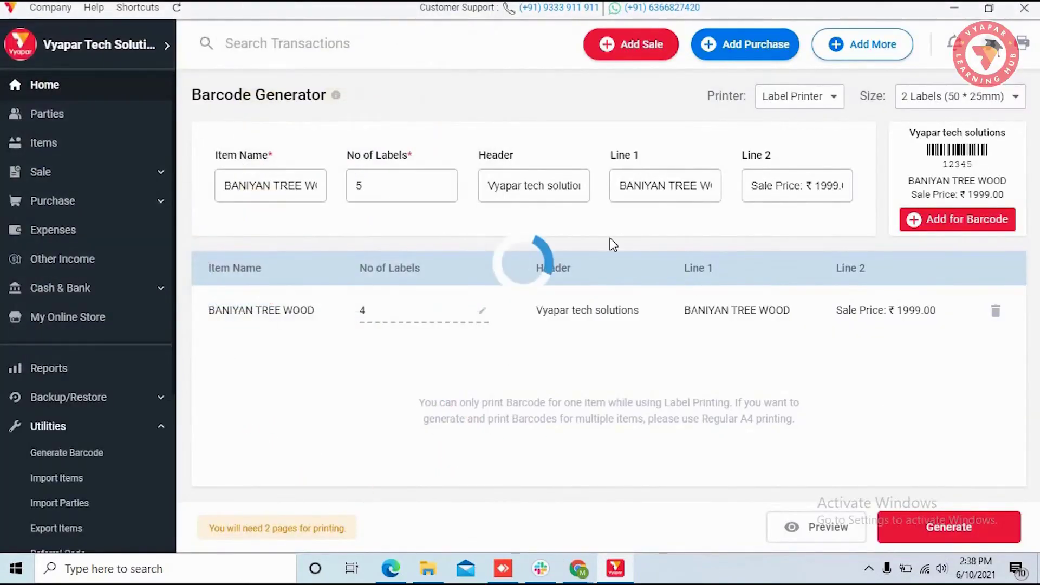
click(558, 211)
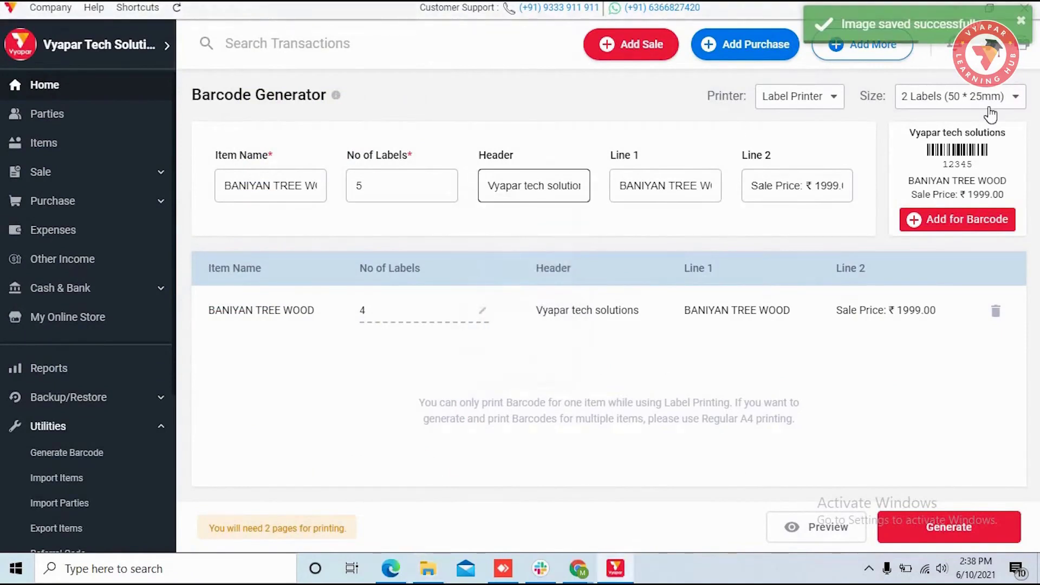
click(1021, 22)
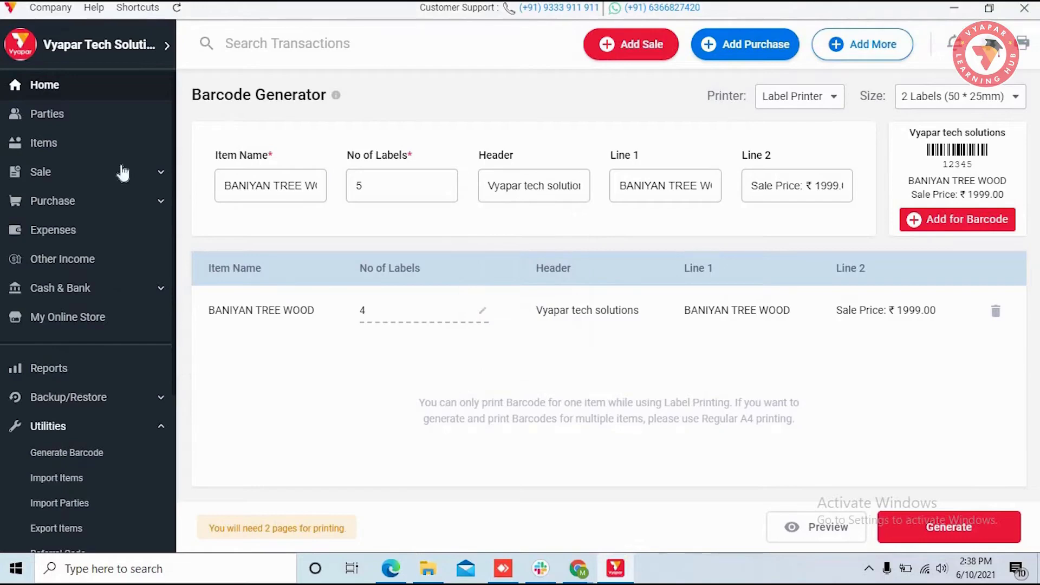
Start a new sale, discarding the current barcode list, and open the code/serial scanning dialog for its items.
click(647, 54)
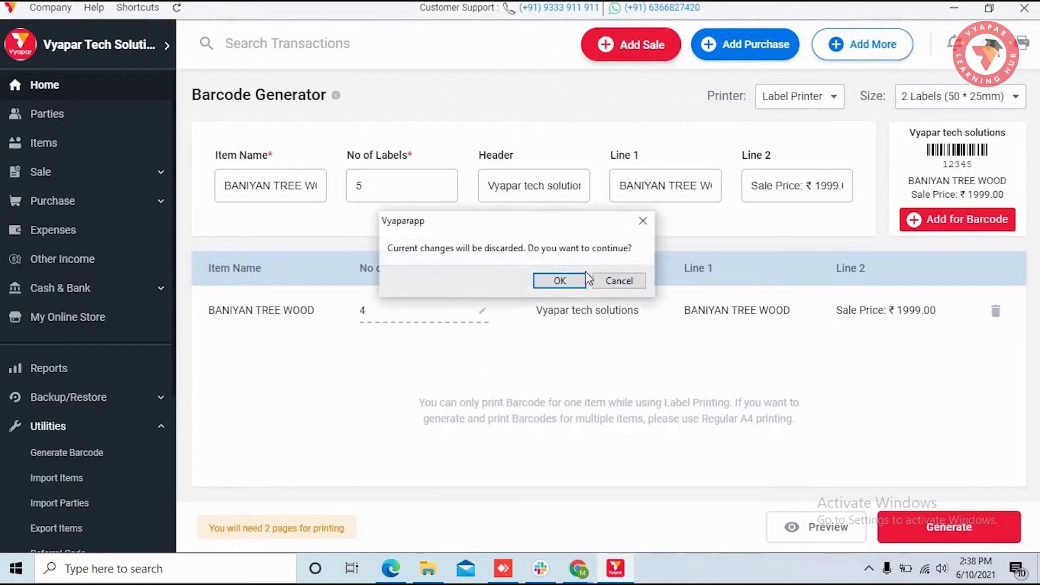
click(560, 282)
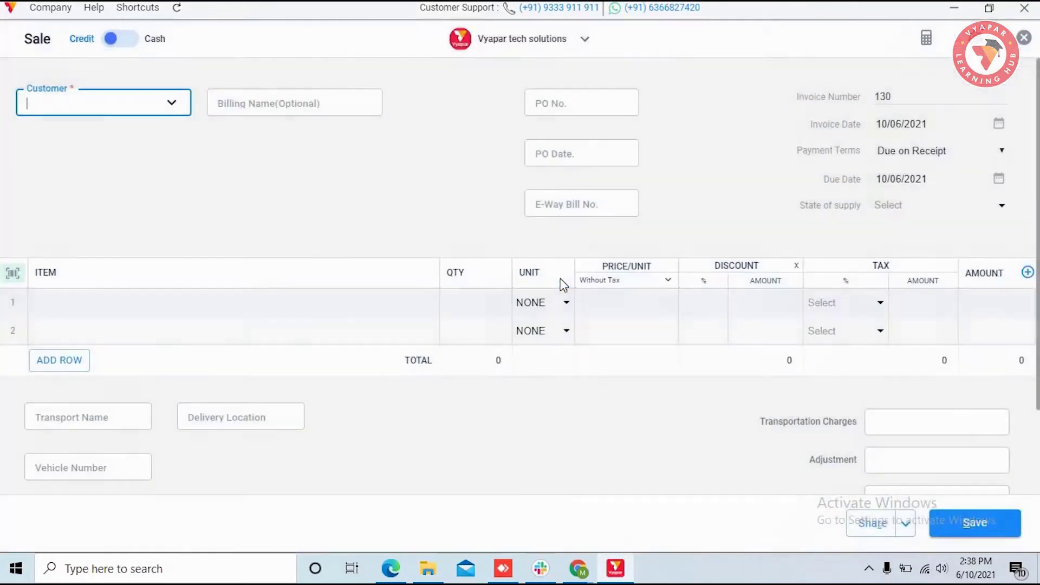
click(13, 274)
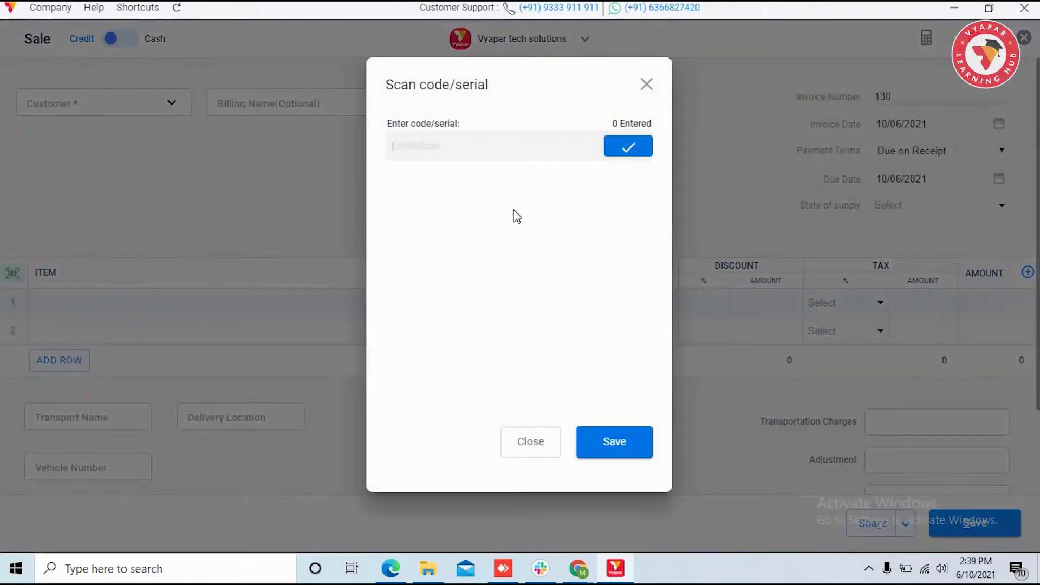